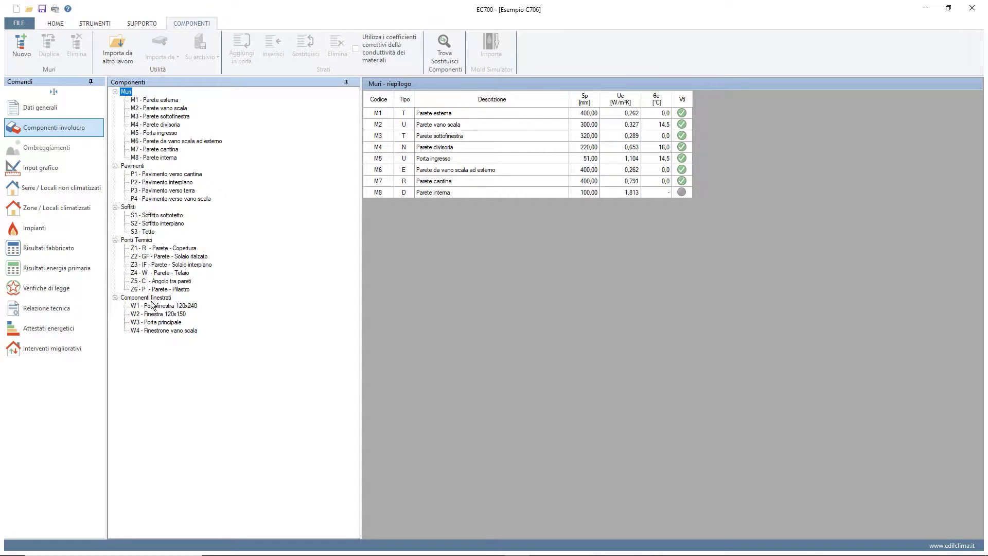
Inspect the summer solar transmission factor choices for window component W1 - Portafinestra 120x240
left_click(156, 306)
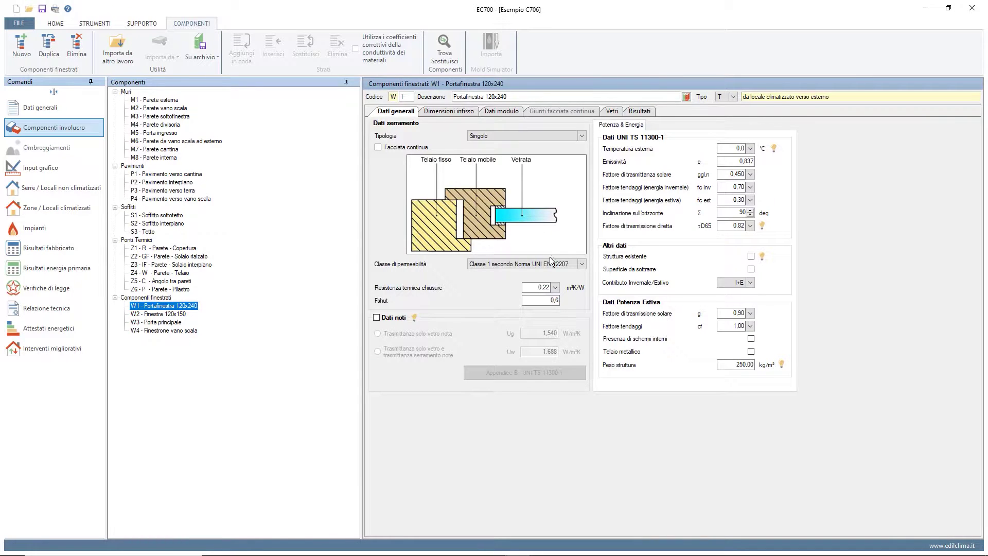
left_click(751, 313)
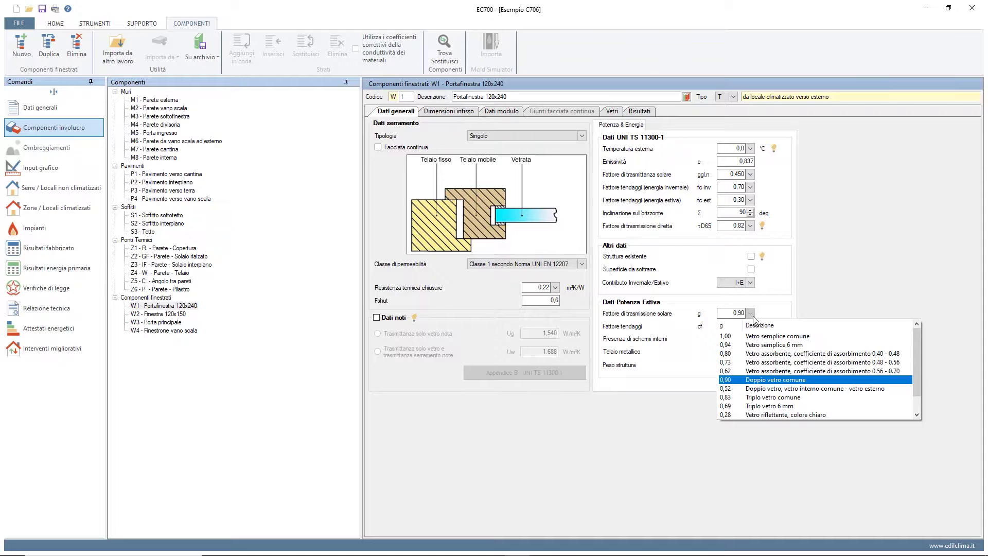
left_click(752, 315)
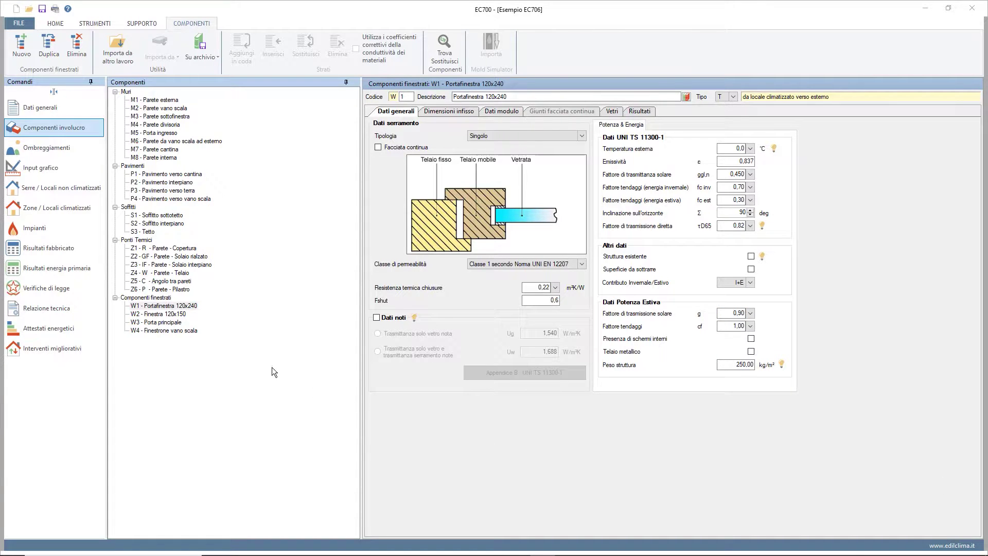
Review the EC706 summer power data of the Ingresso room in Alloggio 1, including the days available in its hourly profile
left_click(77, 223)
left_click(77, 211)
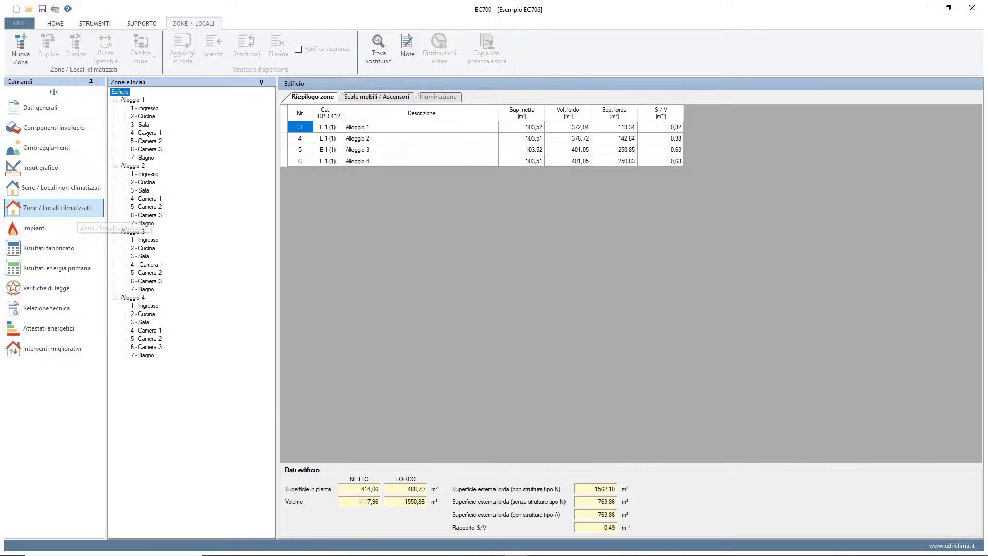
left_click(154, 109)
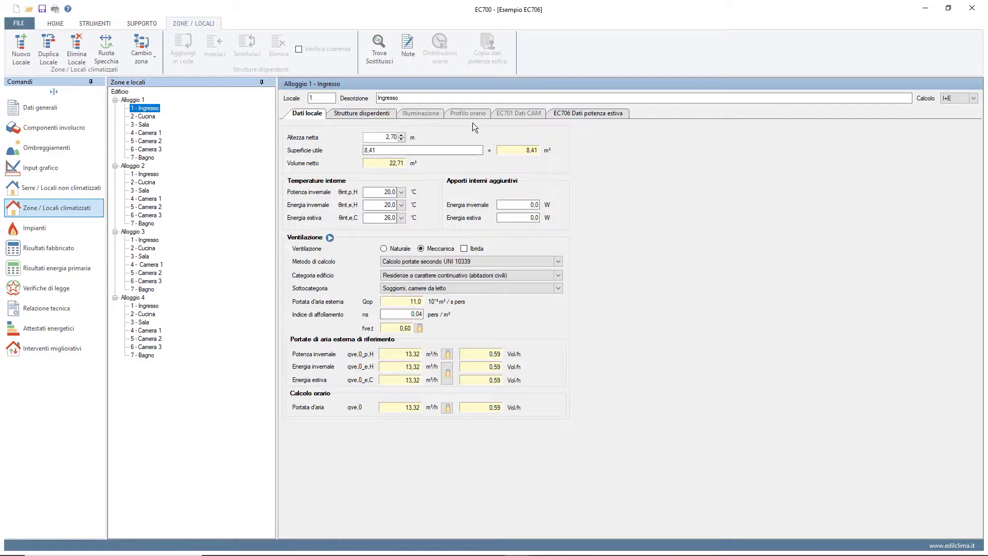
left_click(556, 116)
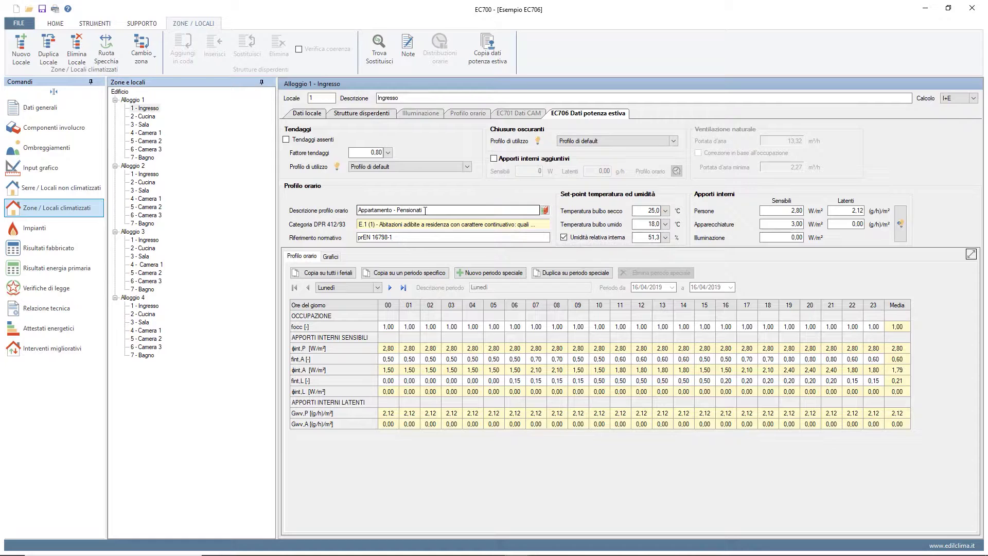
left_click(379, 288)
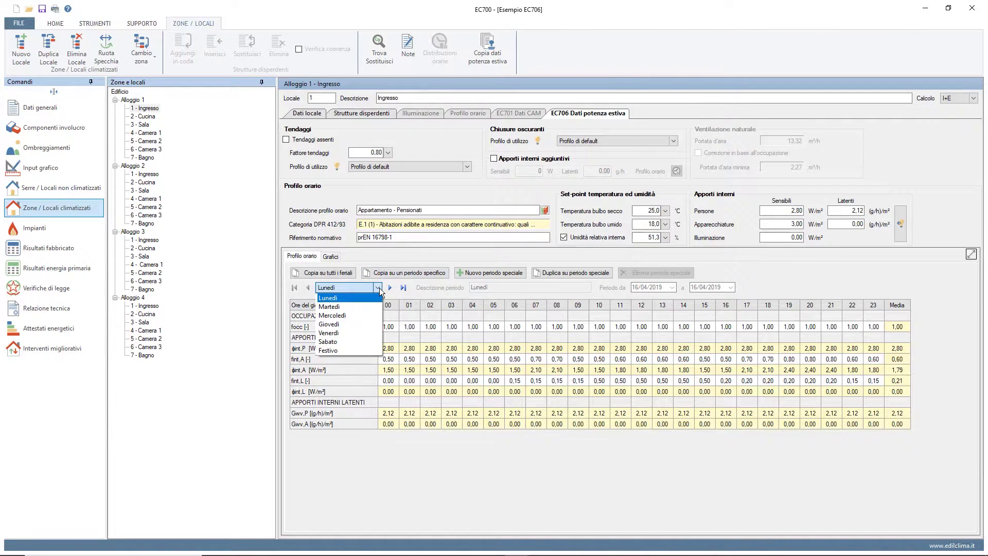
left_click(380, 290)
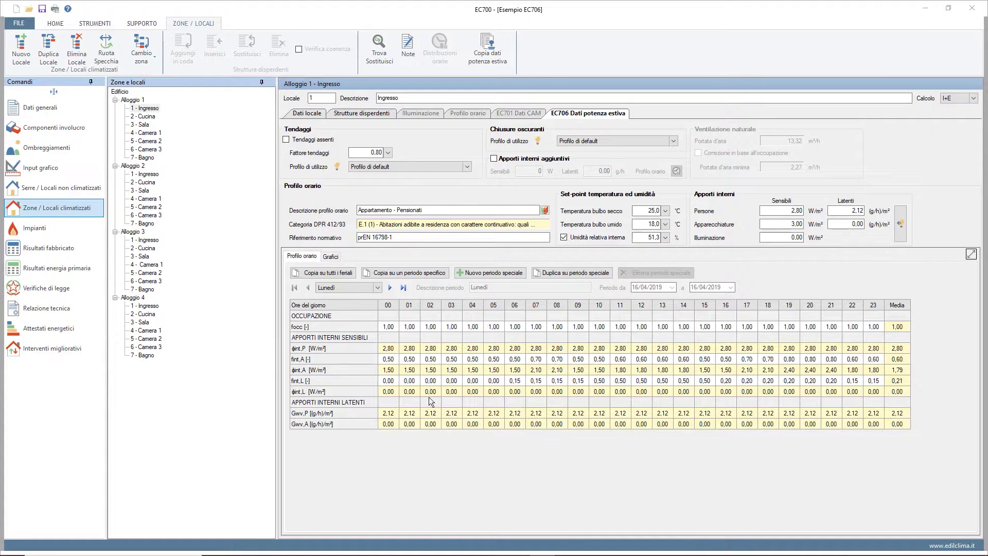
Review the building's EC706 summer power results across the zone summary, room details and thermal load details
left_click(51, 252)
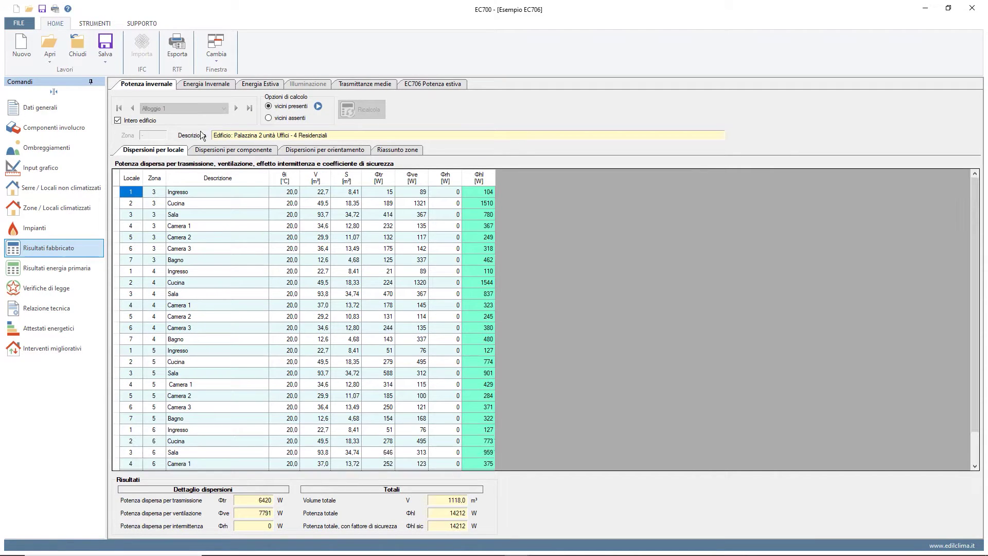
left_click(406, 83)
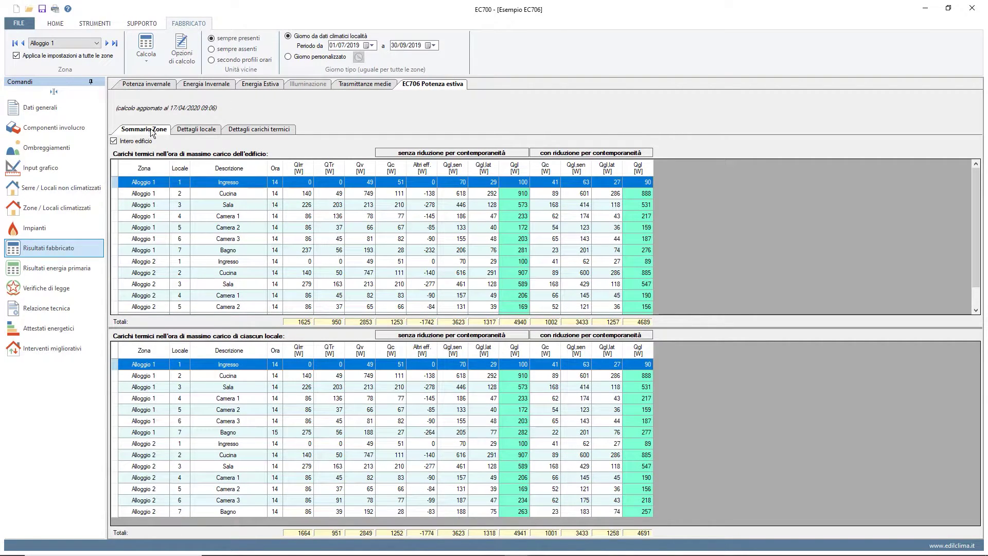
left_click(183, 131)
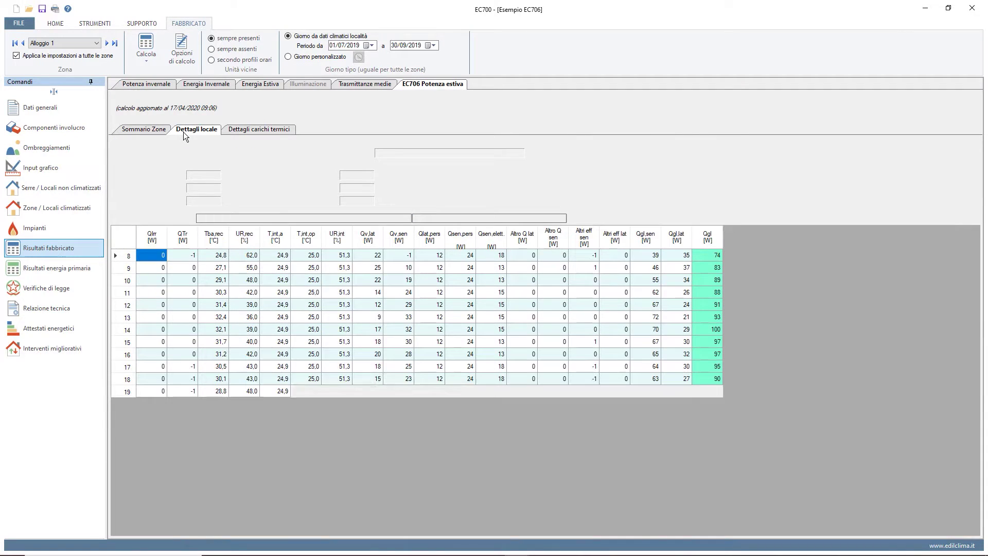
left_click(236, 130)
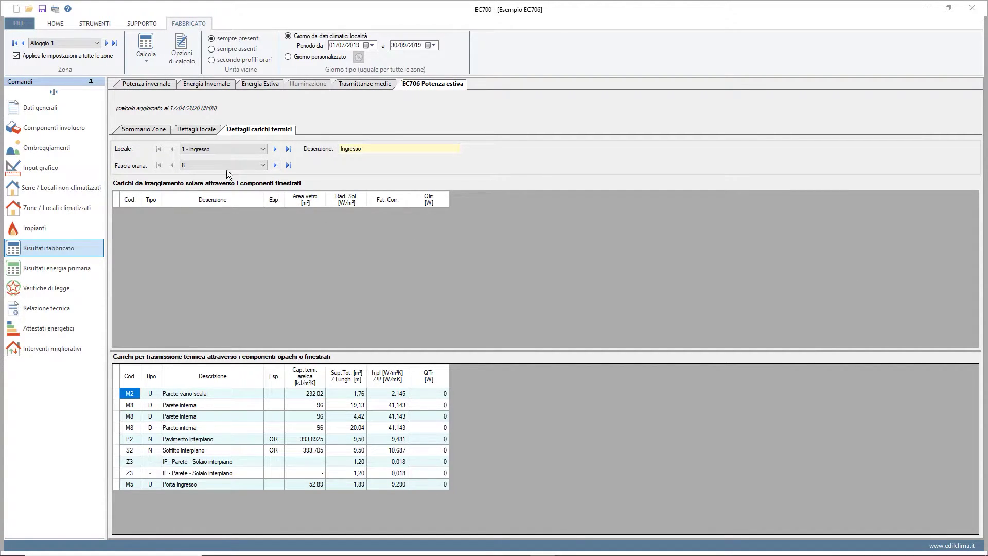
left_click(160, 130)
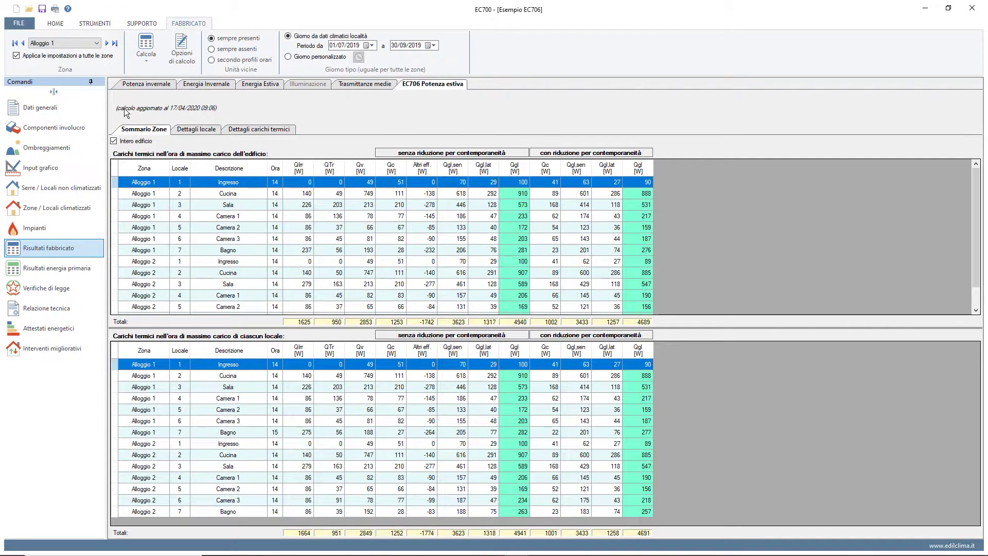
Examine the summer power calculation options and the start date calendar of the climate-data period
left_click(180, 51)
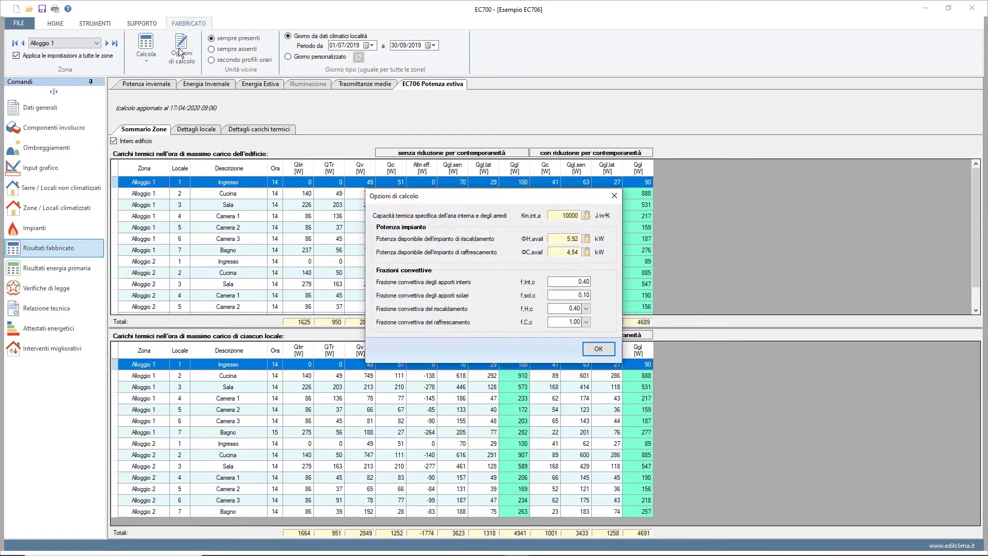
left_click(587, 349)
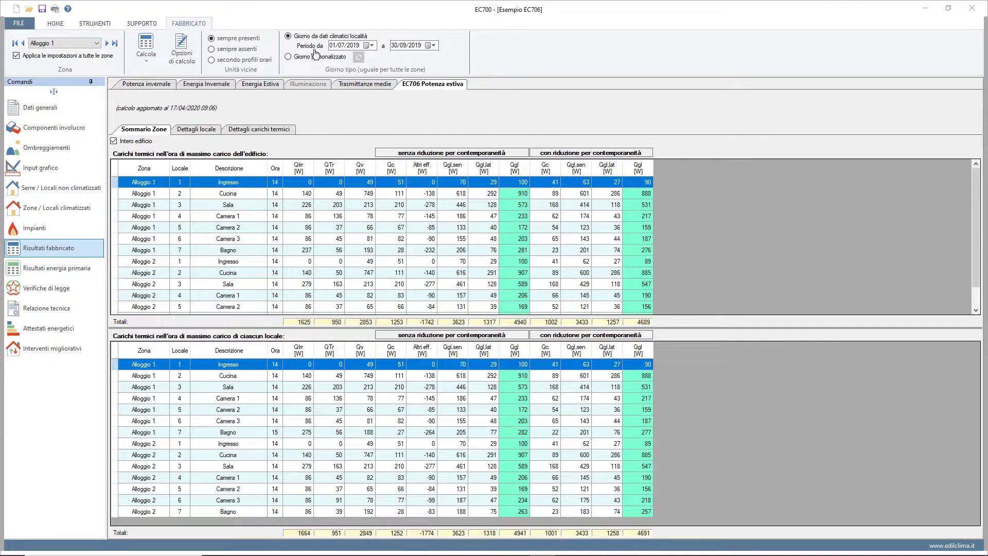
left_click(371, 46)
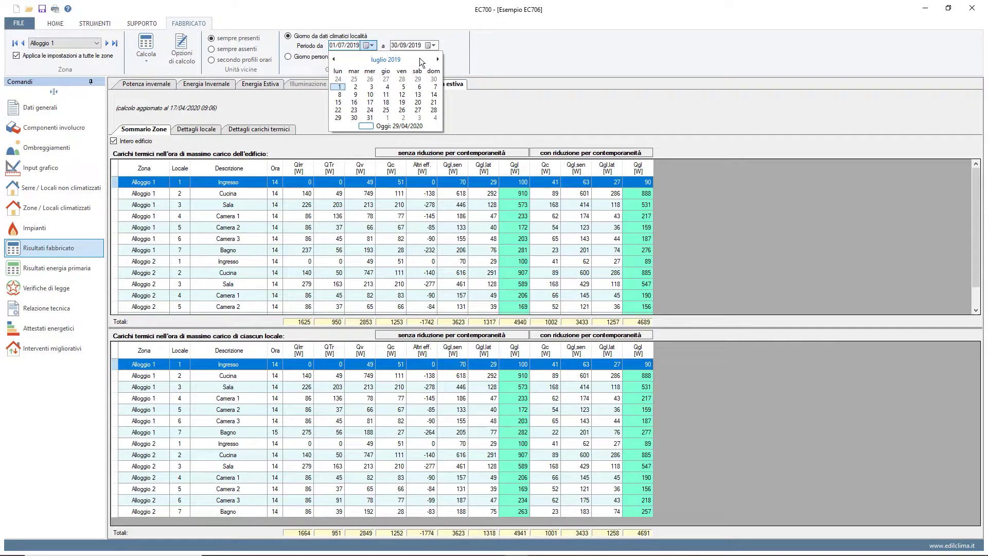
left_click(462, 47)
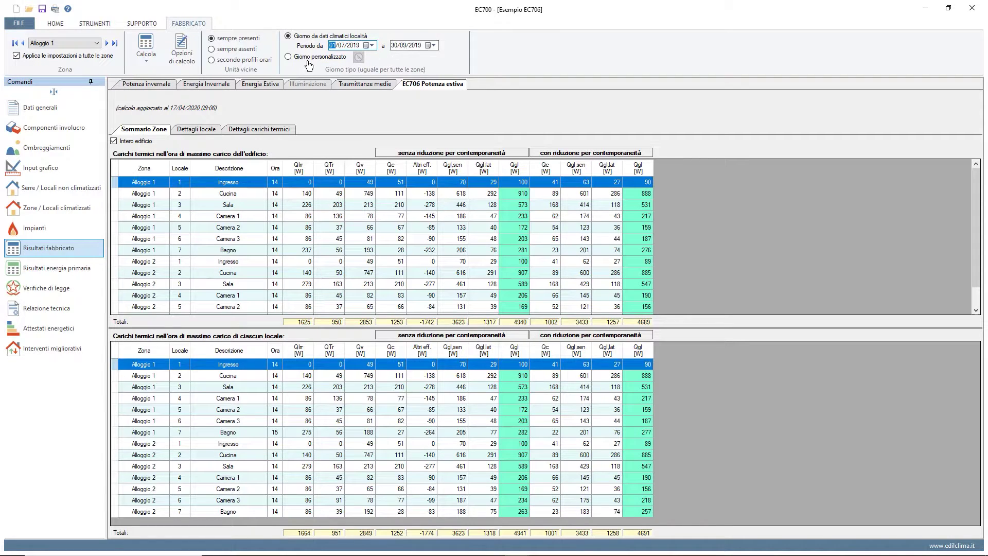
Set the typical day to a custom day, try the UNI 10349-2 temperature method, and copy in the climate data of 15/08/2019
left_click(288, 58)
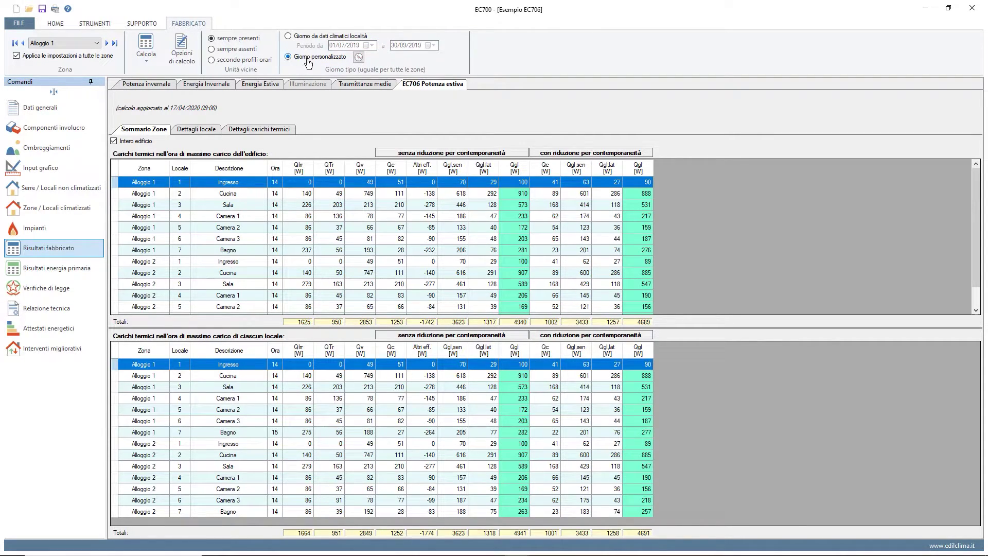
left_click(359, 58)
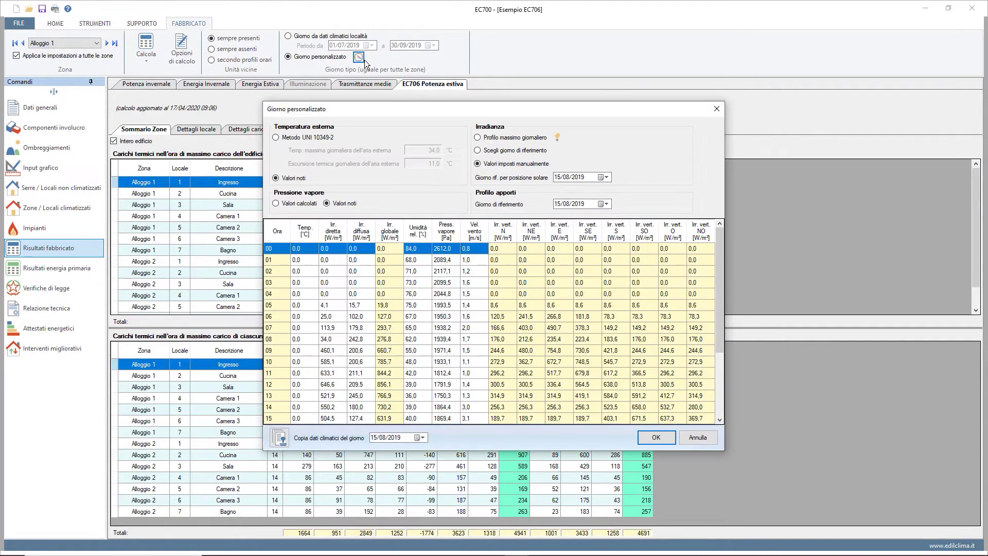
left_click(328, 139)
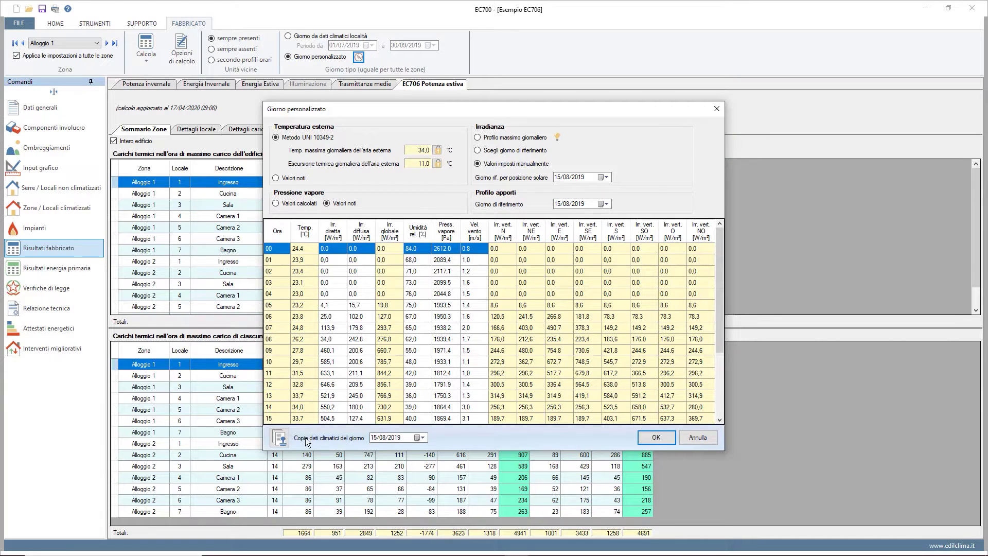
left_click(283, 440)
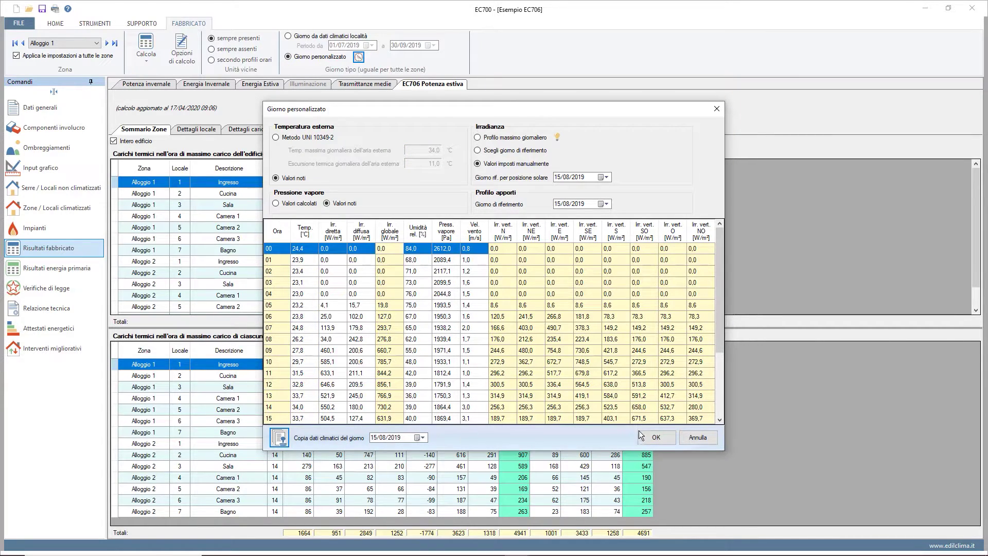
left_click(656, 438)
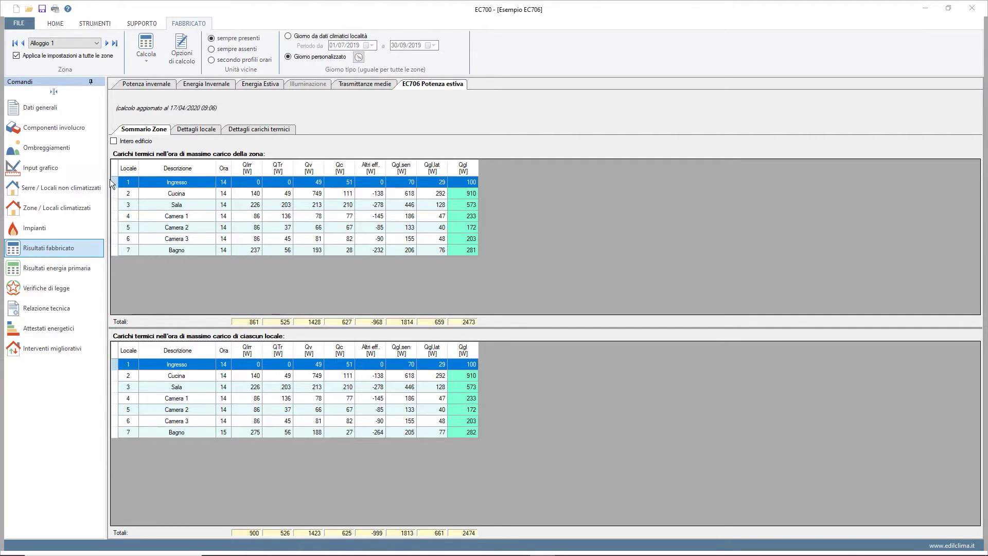
Show the summer load summary for the whole building and browse the Alloggio 1 room details up to 4 - Camera 1
left_click(114, 141)
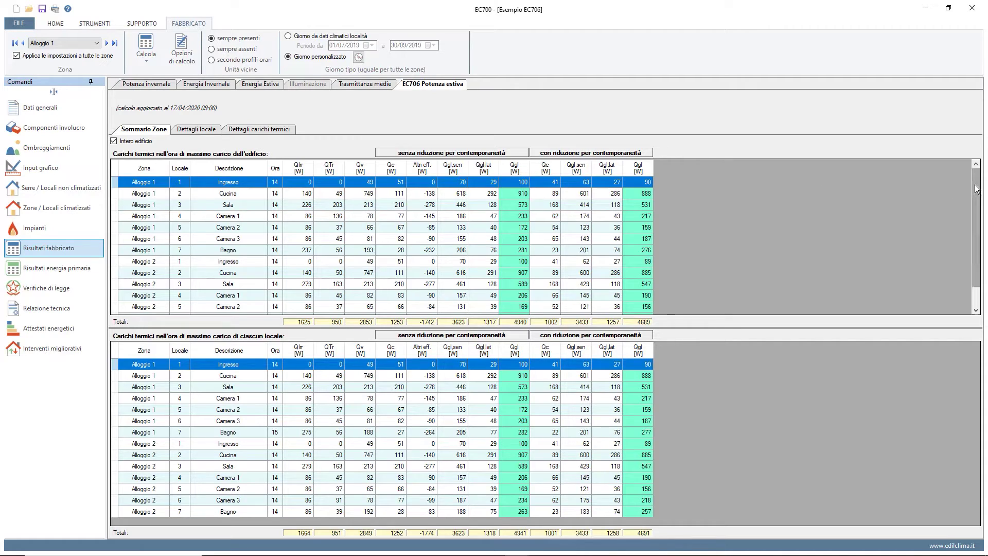
mouse_move(976, 188)
left_mouse_down()
mouse_move(978, 209)
mouse_move(980, 189)
left_mouse_up()
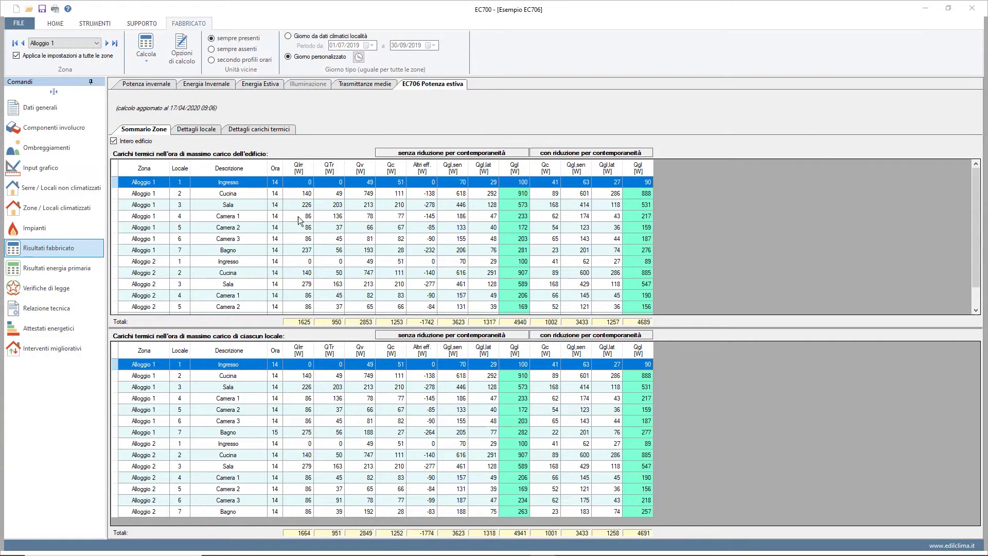
left_click(205, 131)
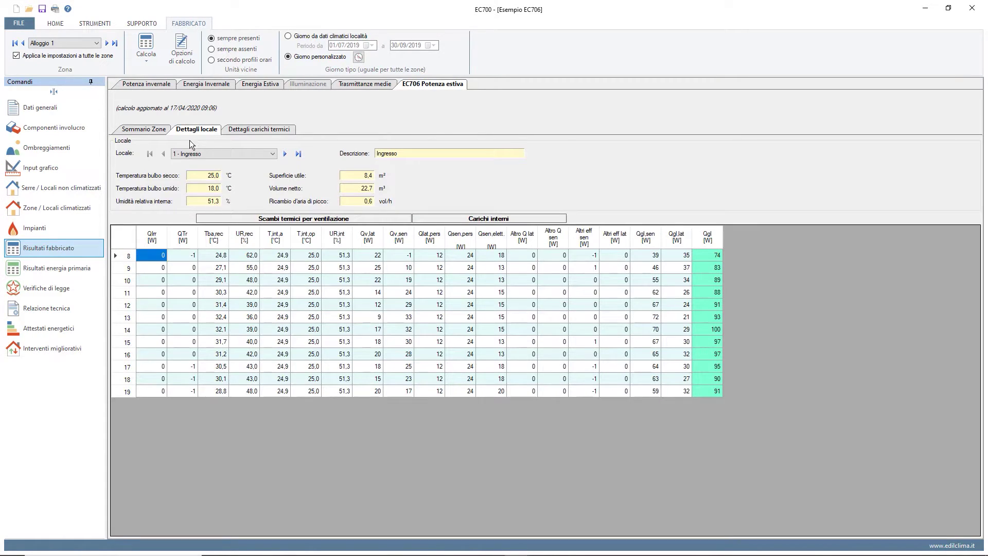
left_click(207, 153)
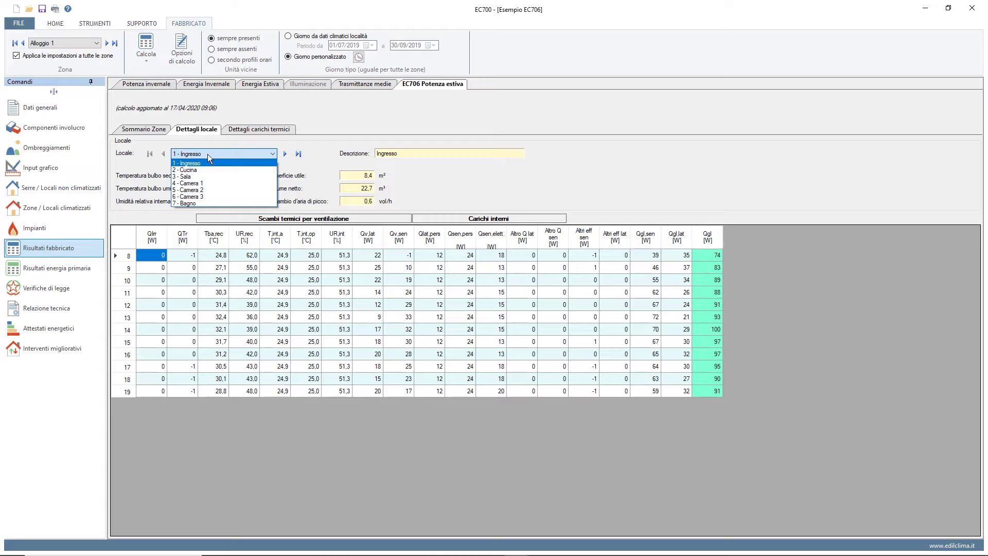
left_click(208, 153)
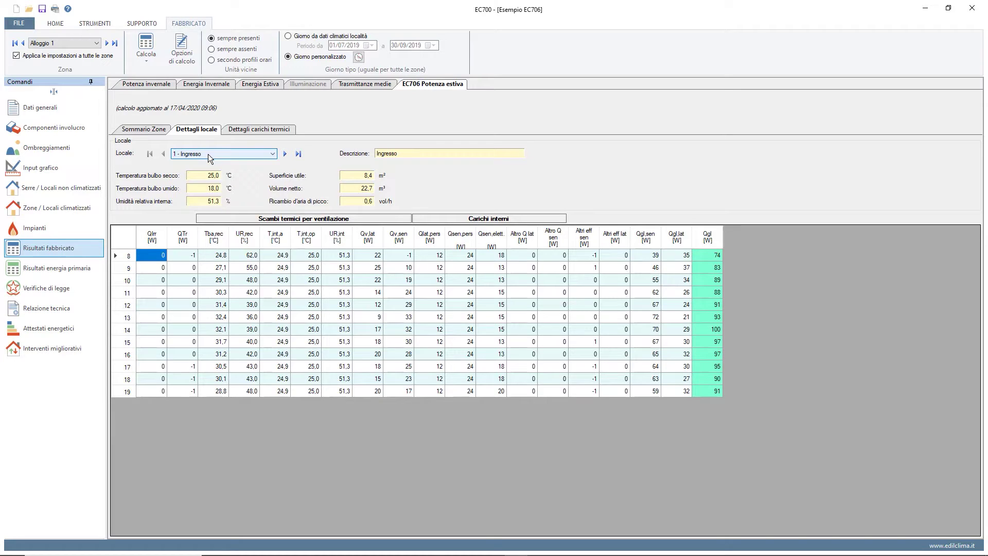
left_click(285, 154)
left_click(284, 154)
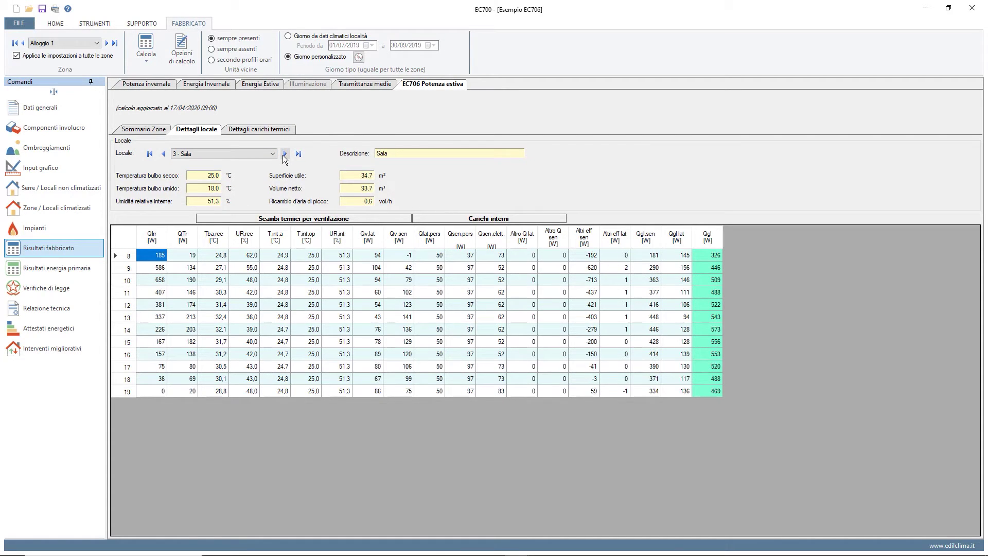
left_click(284, 154)
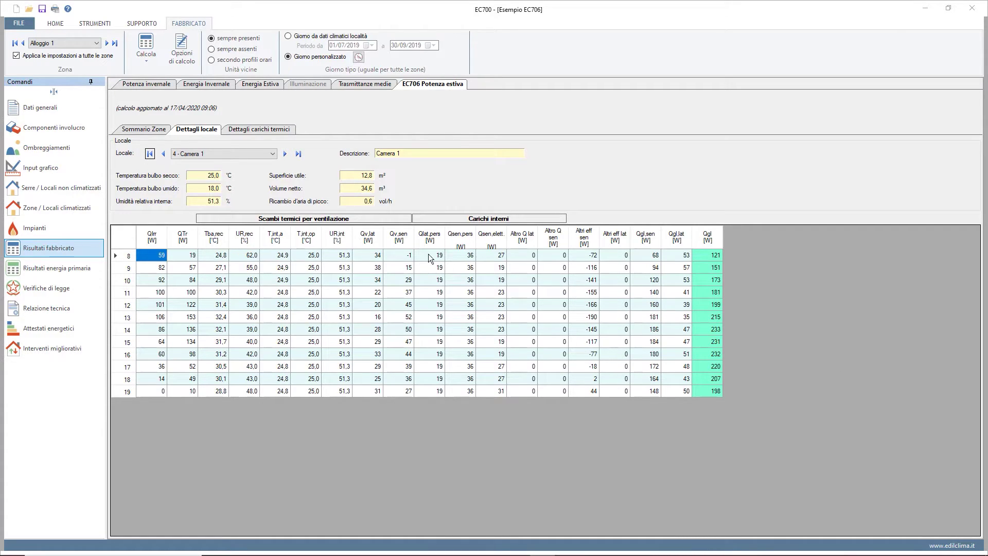
Examine the thermal load details by component for room 3 - Sala at hour 11
left_click(274, 130)
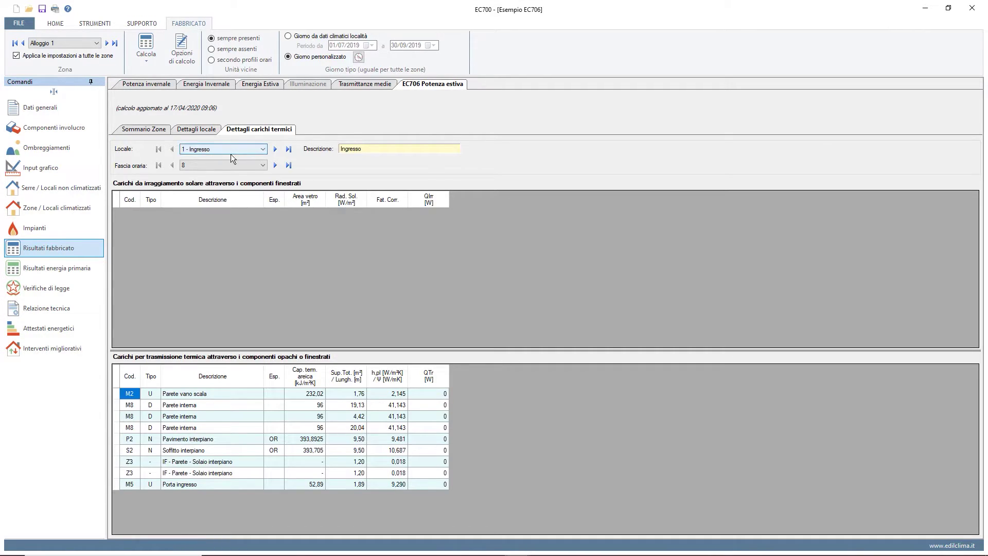
left_click(275, 149)
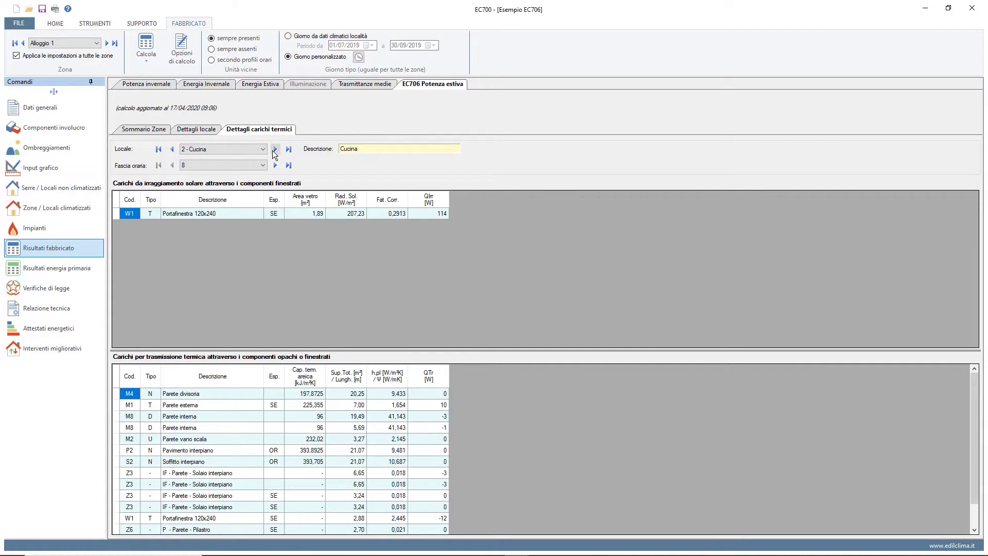
left_click(275, 149)
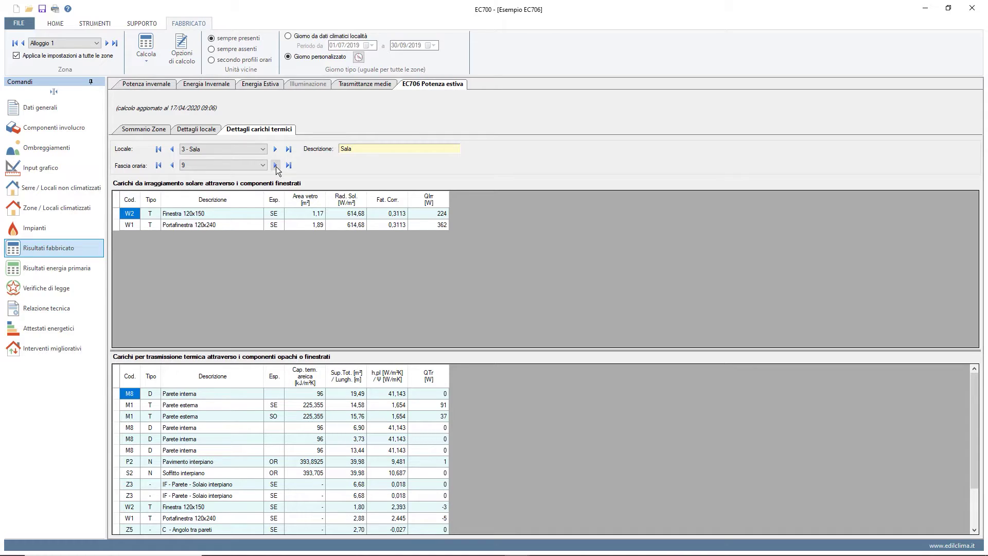
left_click(276, 165)
left_click(276, 165)
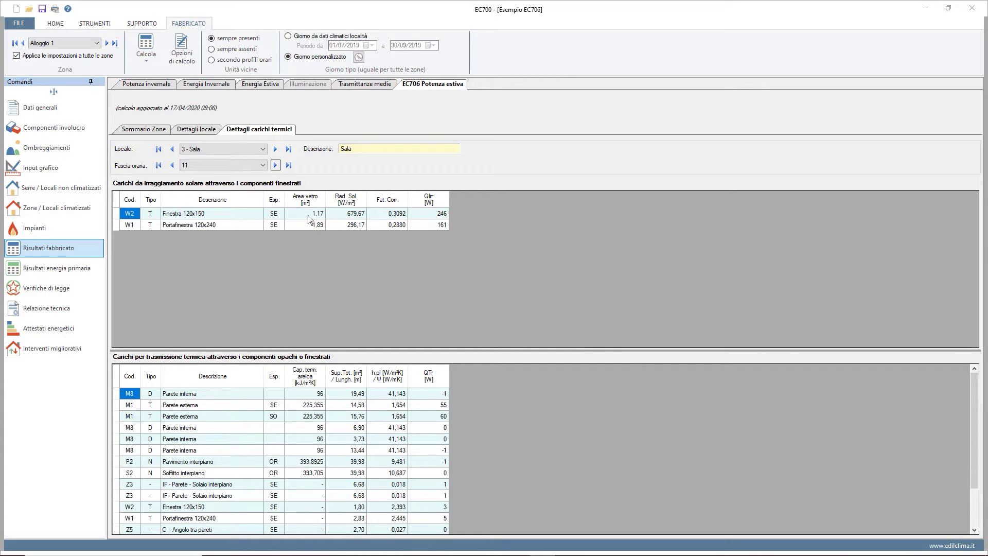
Open the print options for EC706 and select all summer power results for zones 3 to 6
left_click(61, 22)
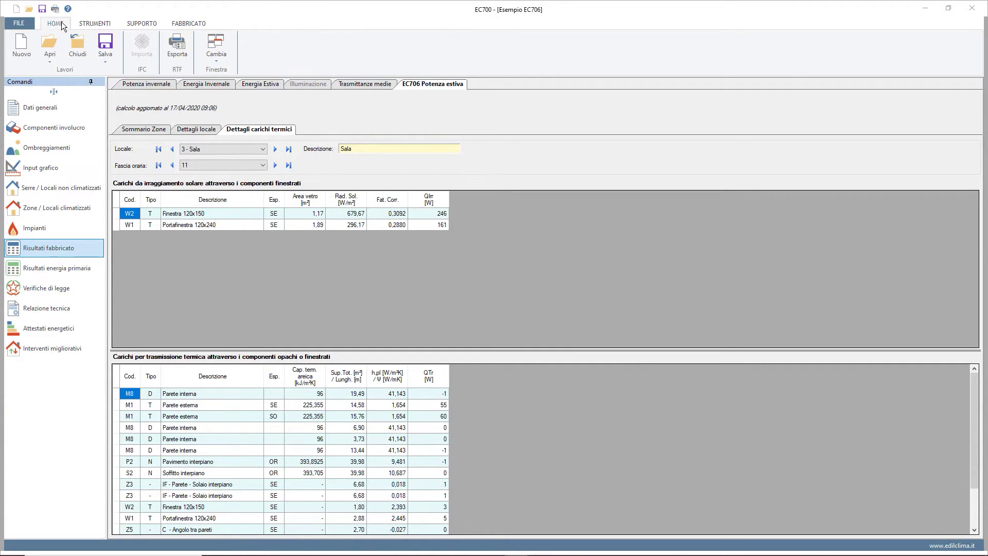
left_click(172, 48)
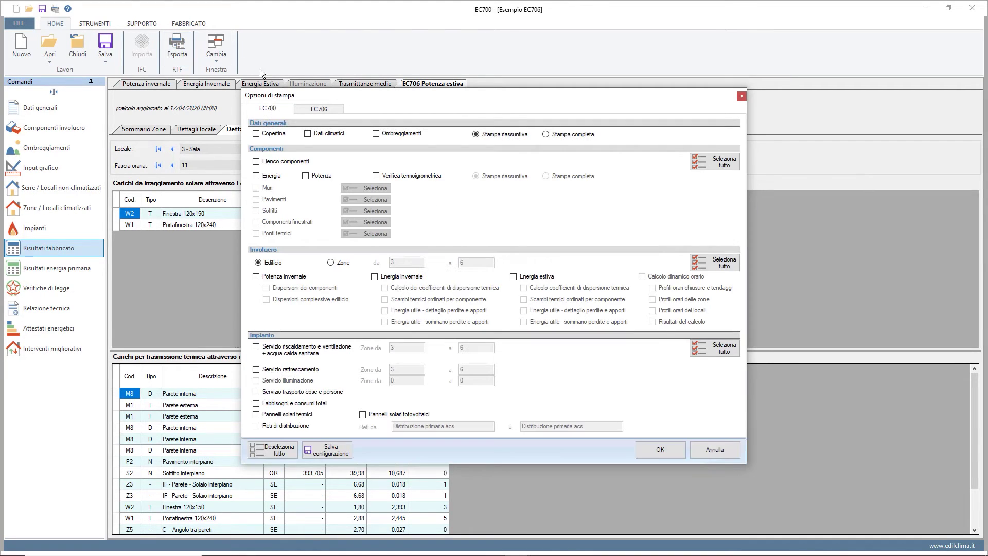
left_click(310, 109)
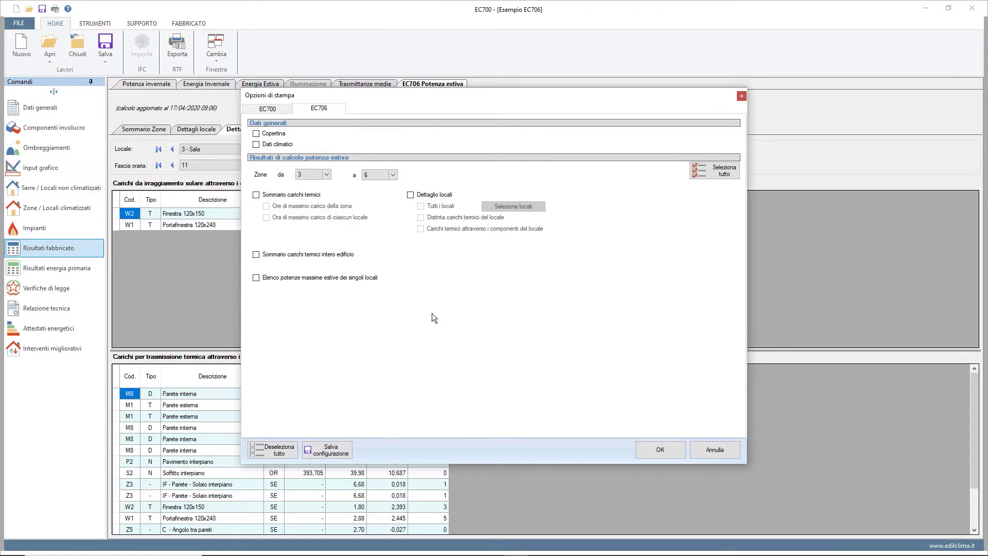
left_click(715, 172)
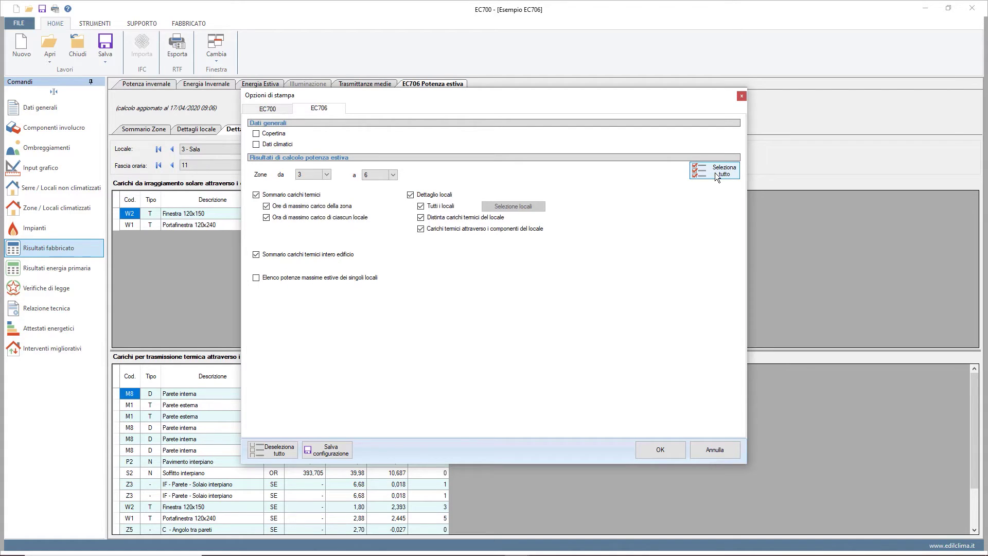